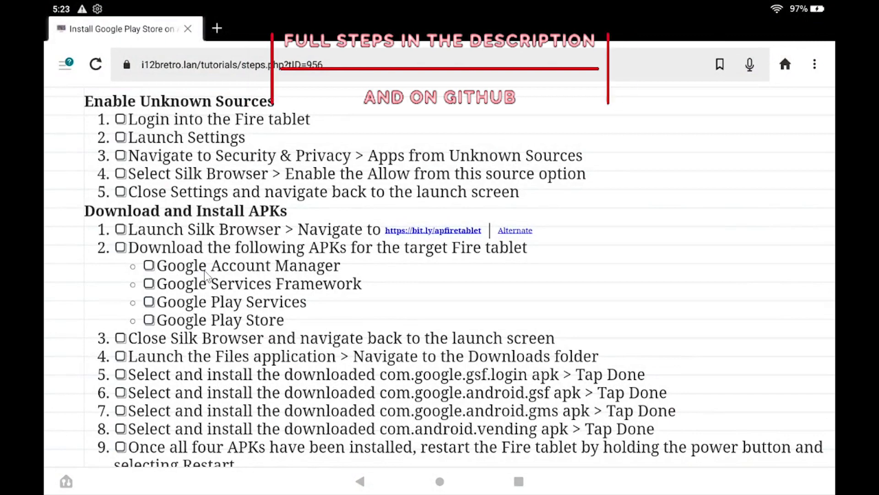
Leave the Silk installation tutorial page for the Fire home screen.
{"action": "left_click", "coordinate": [440, 481]}
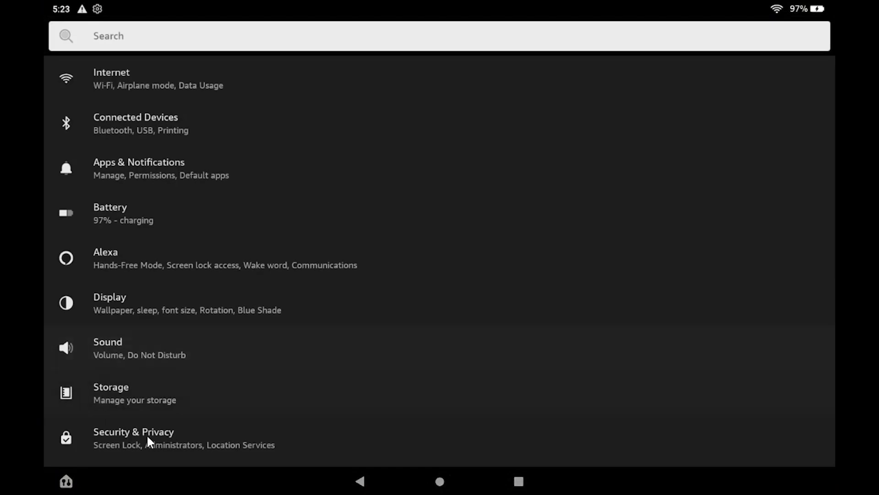
Turn on 'Allow from this source' for Silk Browser under Apps from Unknown Sources, then go home.
{"action": "left_click", "coordinate": [145, 440]}
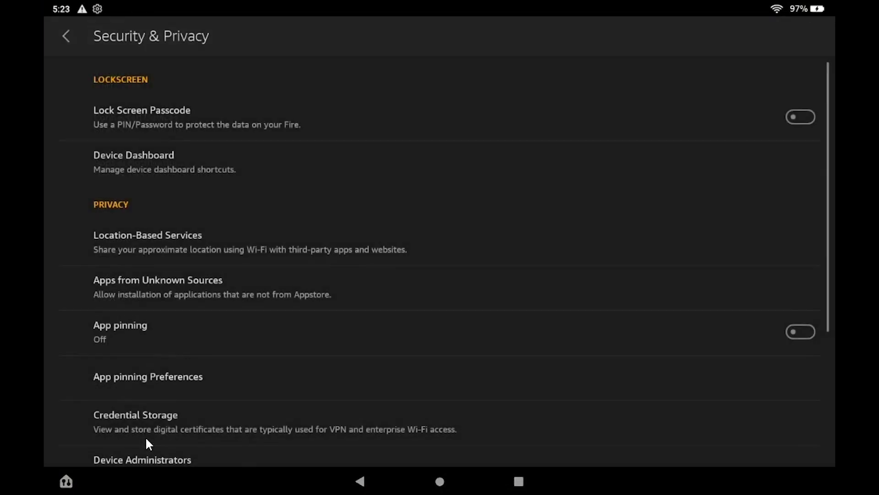
{"action": "left_click", "coordinate": [181, 291]}
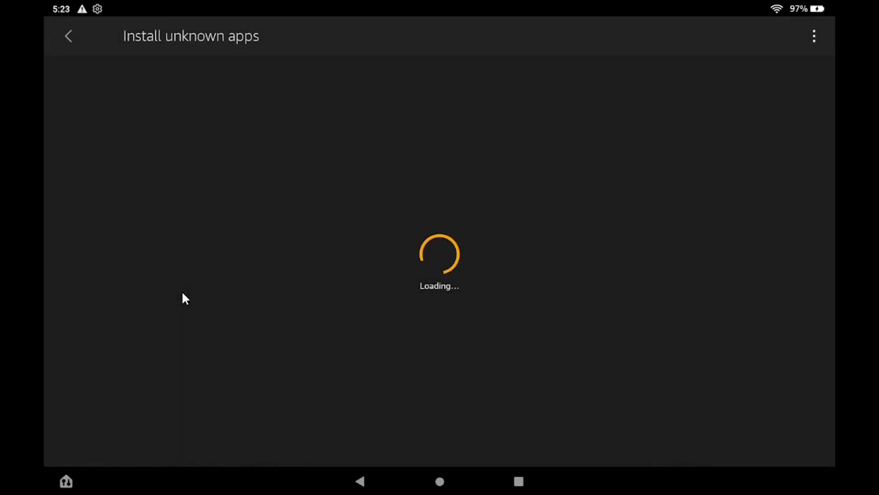
{"action": "left_click", "coordinate": [122, 77]}
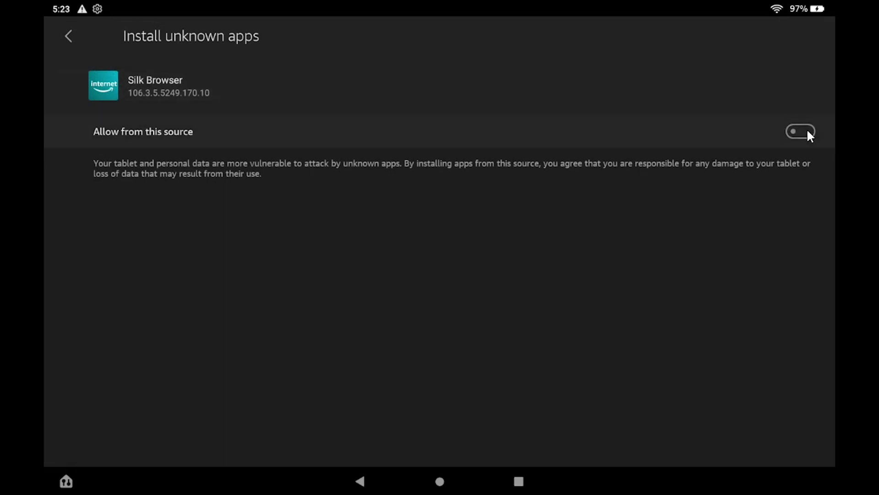
{"action": "left_click", "coordinate": [808, 132]}
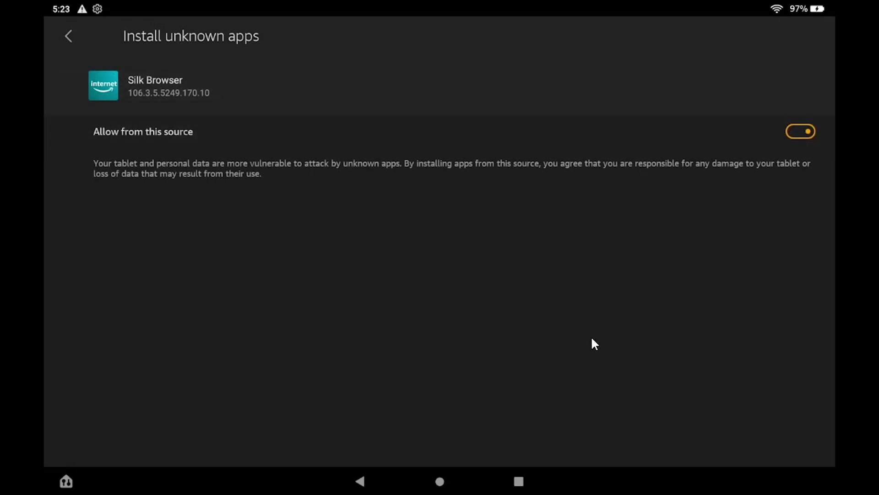
{"action": "left_click", "coordinate": [439, 481]}
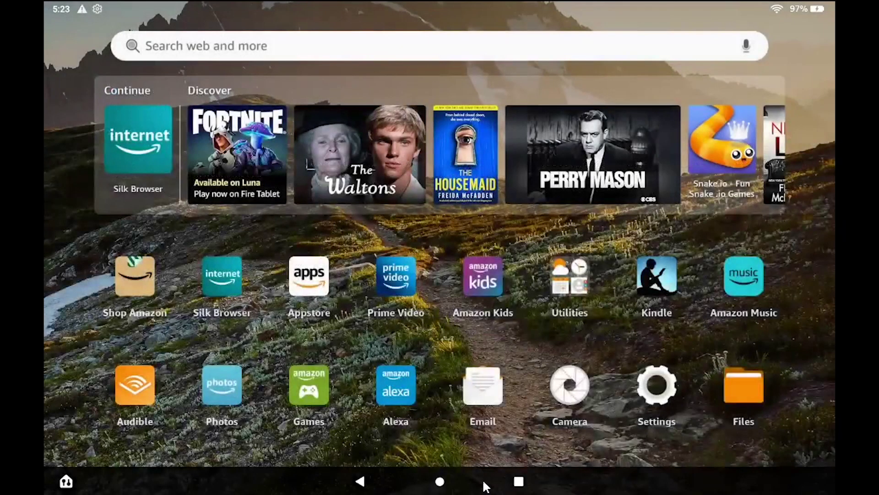
Close Settings from the recent apps overview and reopen Silk Browser on the tutorial page.
{"action": "left_click", "coordinate": [519, 481]}
{"action": "left_click_drag", "start_coordinate": [135, 267], "coordinate": [321, 23]}
{"action": "left_click", "coordinate": [387, 234]}
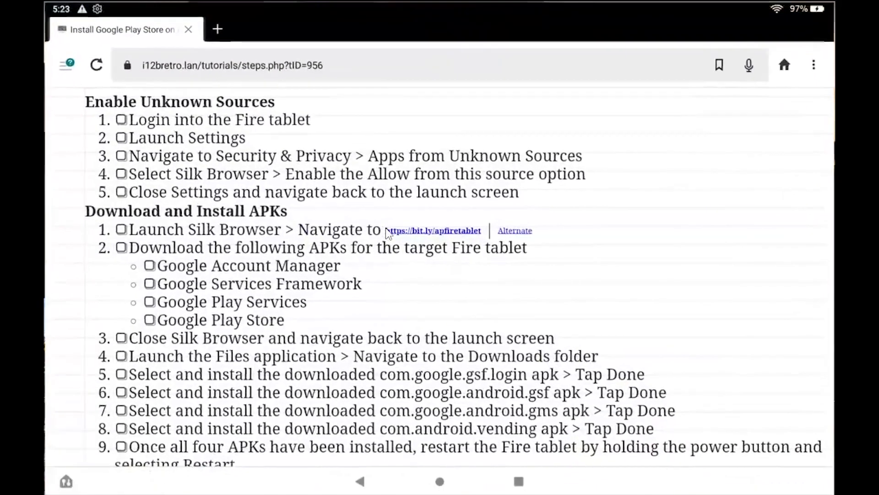
Open the bit.ly Android Police guide as a desktop site and scroll to the download table.
{"action": "left_click", "coordinate": [439, 230]}
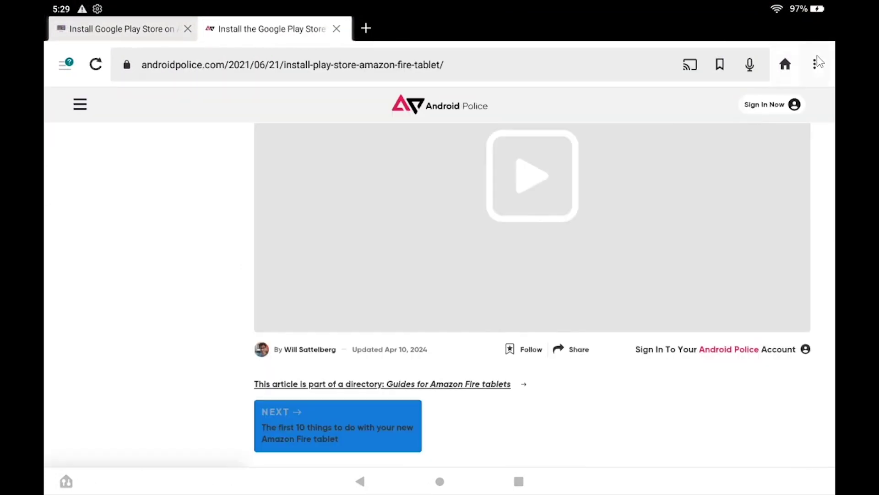
{"action": "left_click", "coordinate": [816, 63]}
{"action": "left_click", "coordinate": [674, 192]}
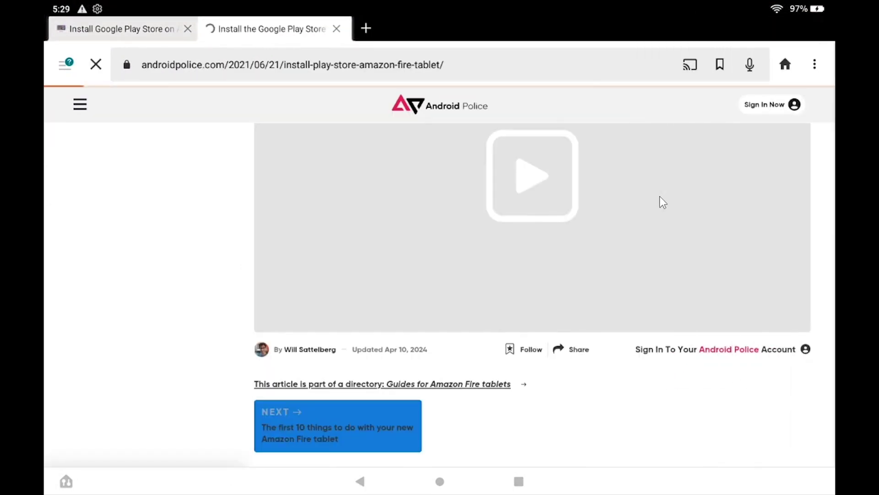
{"action": "scroll", "coordinate": [627, 226], "scroll_direction": "down", "scroll_amount": 20}
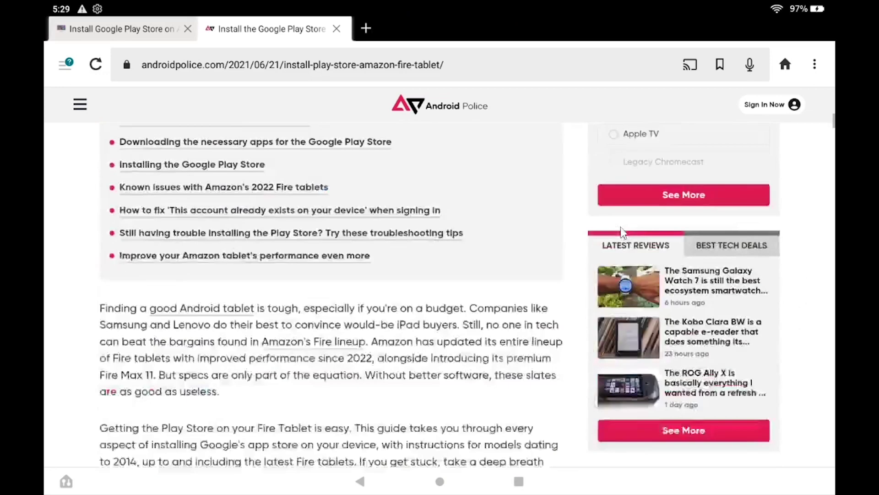
{"action": "scroll", "coordinate": [621, 235], "scroll_direction": "down", "scroll_amount": 15}
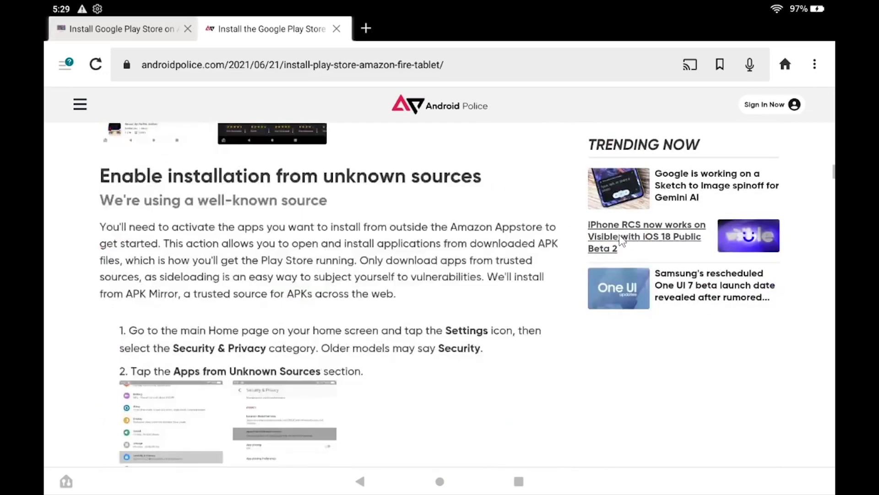
{"action": "scroll", "coordinate": [622, 243], "scroll_direction": "down", "scroll_amount": 5}
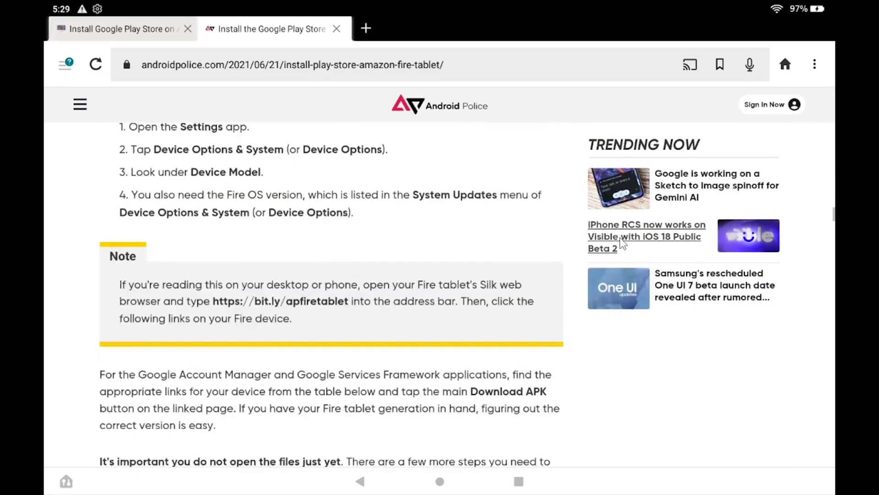
Download the Google Account Manager v7.1.2 APK from APKMirror despite the warning, then close its tab.
{"action": "scroll", "coordinate": [622, 243], "scroll_direction": "down", "scroll_amount": 18}
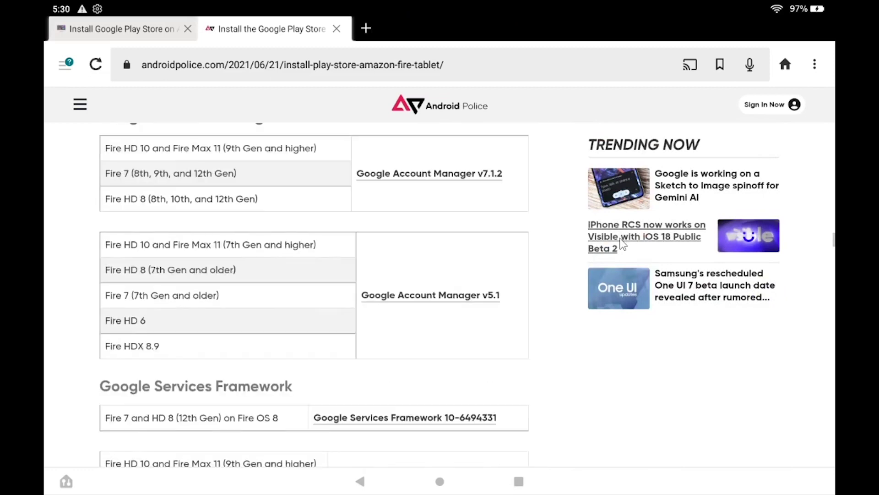
{"action": "scroll", "coordinate": [622, 244], "scroll_direction": "up", "scroll_amount": 1}
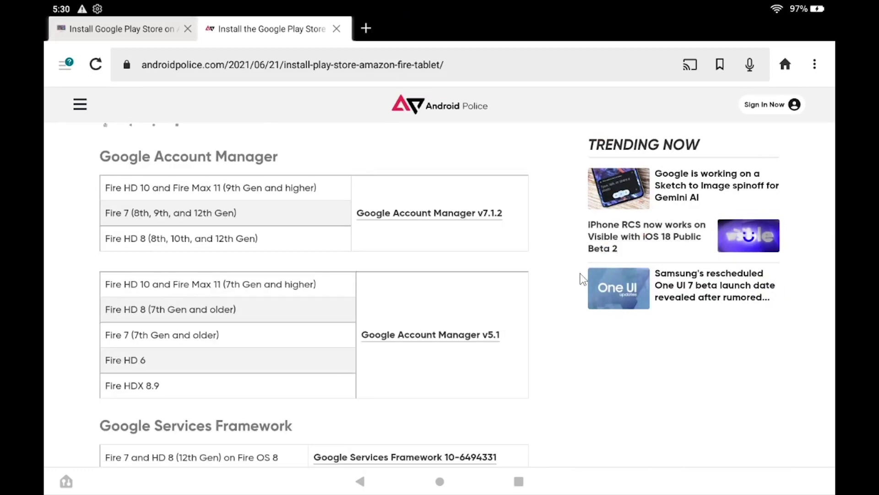
{"action": "left_click", "coordinate": [465, 215]}
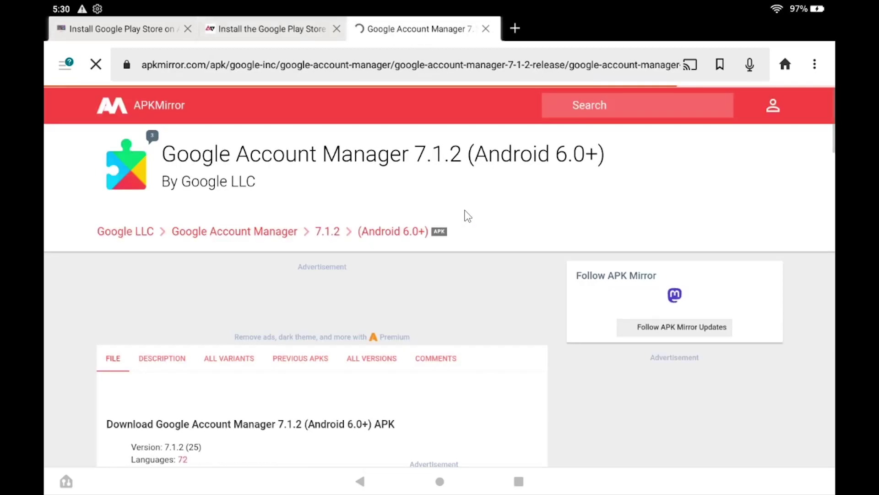
{"action": "scroll", "coordinate": [483, 255], "scroll_direction": "down", "scroll_amount": 4}
{"action": "left_click", "coordinate": [470, 326]}
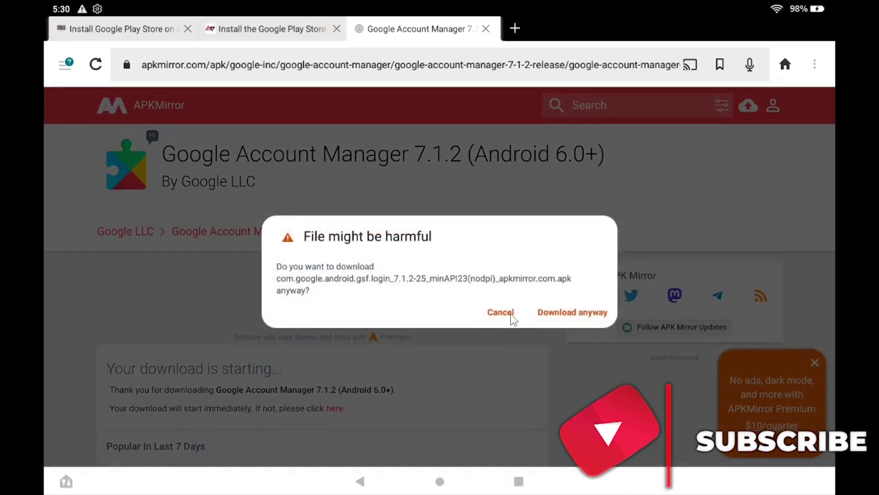
{"action": "left_click", "coordinate": [575, 313]}
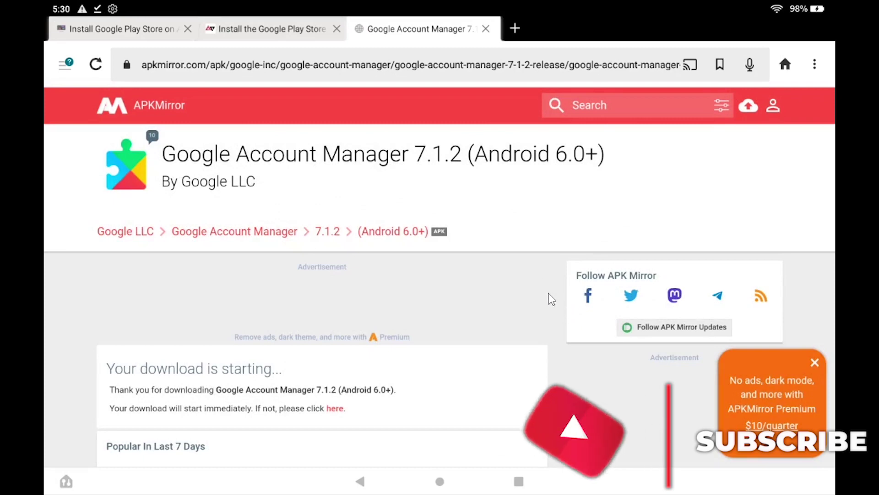
{"action": "left_click", "coordinate": [486, 29]}
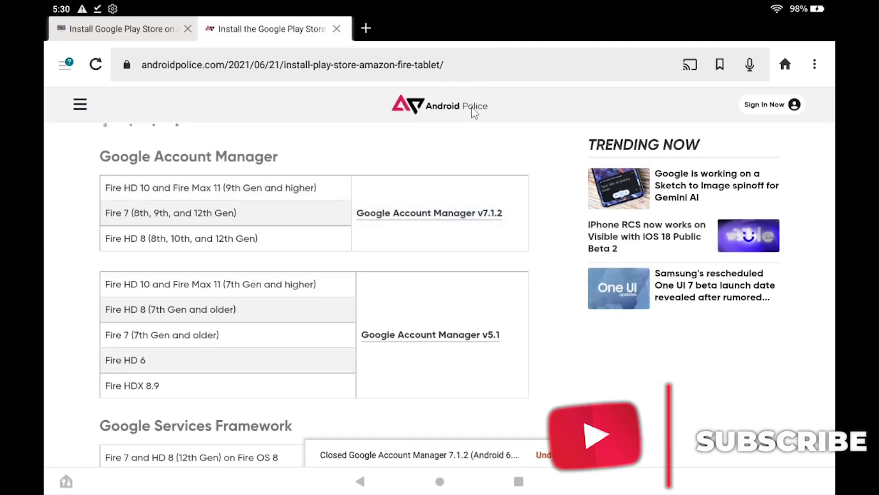
Download the Google Services Framework 9-4832352 APK, close its tab, and scroll to the Play Services table.
{"action": "scroll", "coordinate": [474, 141], "scroll_direction": "down", "scroll_amount": 1}
{"action": "scroll", "coordinate": [475, 145], "scroll_direction": "down", "scroll_amount": 3}
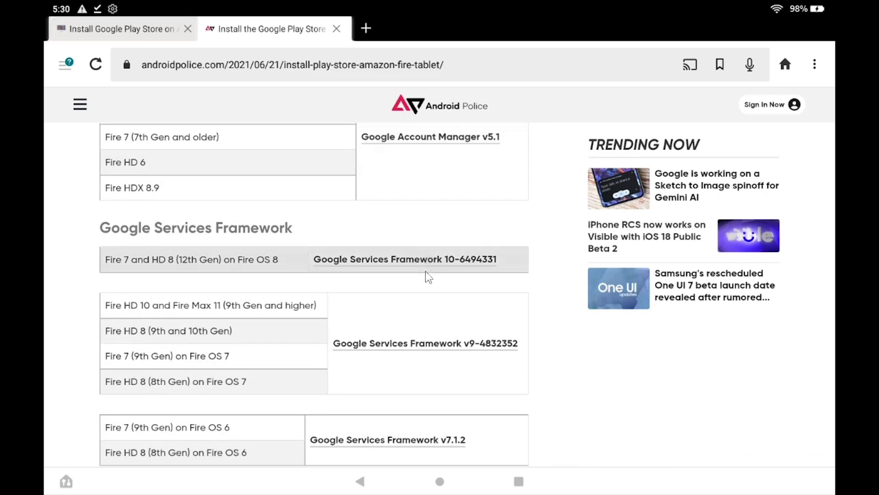
{"action": "left_click", "coordinate": [427, 346]}
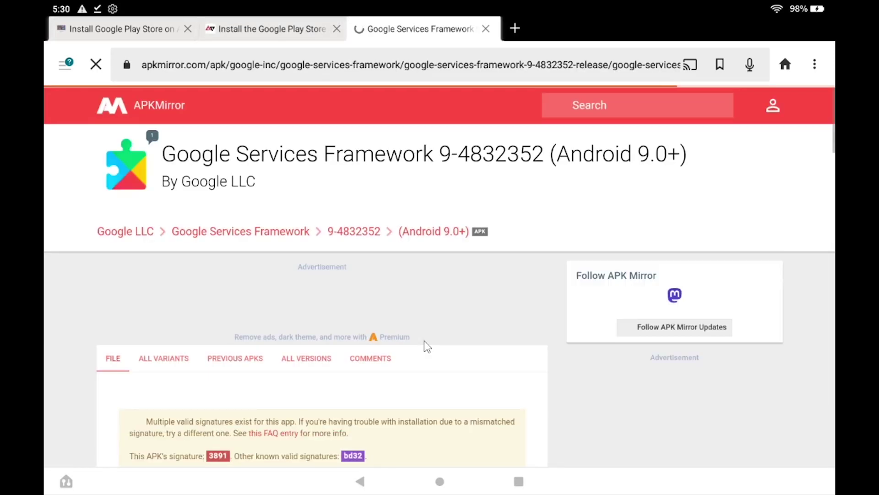
{"action": "scroll", "coordinate": [427, 341], "scroll_direction": "down", "scroll_amount": 5}
{"action": "left_click", "coordinate": [431, 431]}
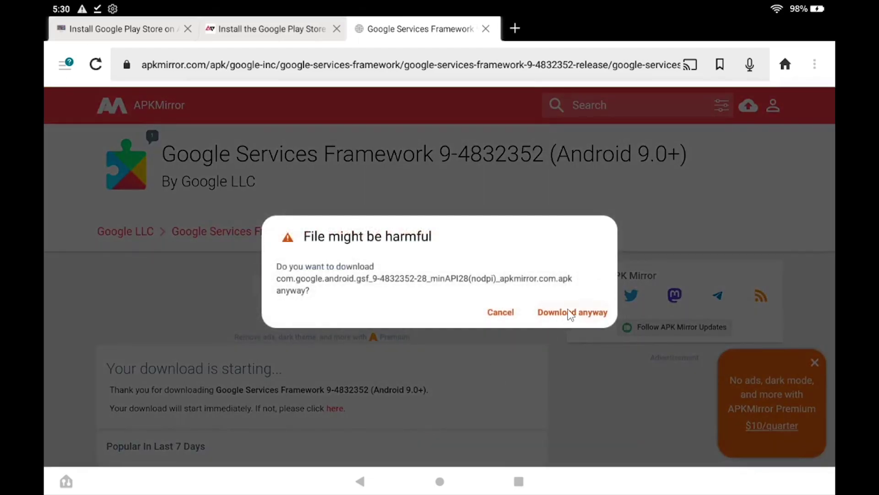
{"action": "left_click", "coordinate": [570, 314]}
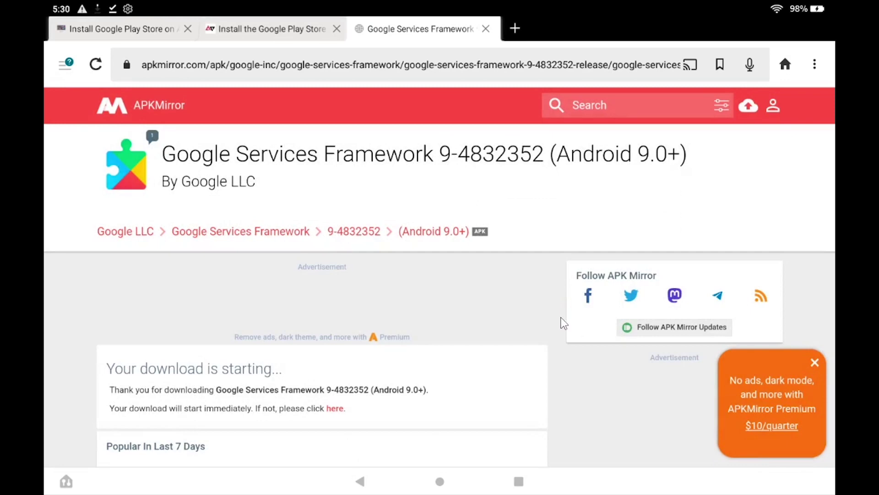
{"action": "left_click", "coordinate": [486, 29]}
{"action": "scroll", "coordinate": [432, 263], "scroll_direction": "down", "scroll_amount": 5}
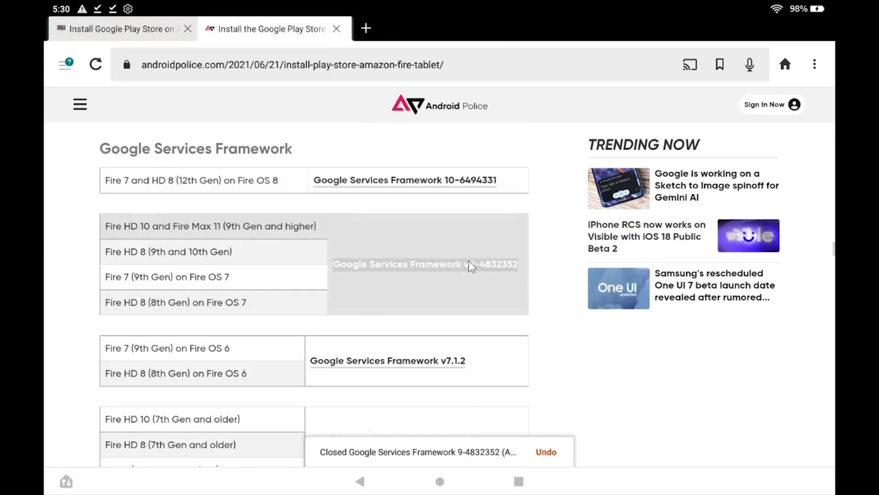
{"action": "scroll", "coordinate": [472, 266], "scroll_direction": "down", "scroll_amount": 6}
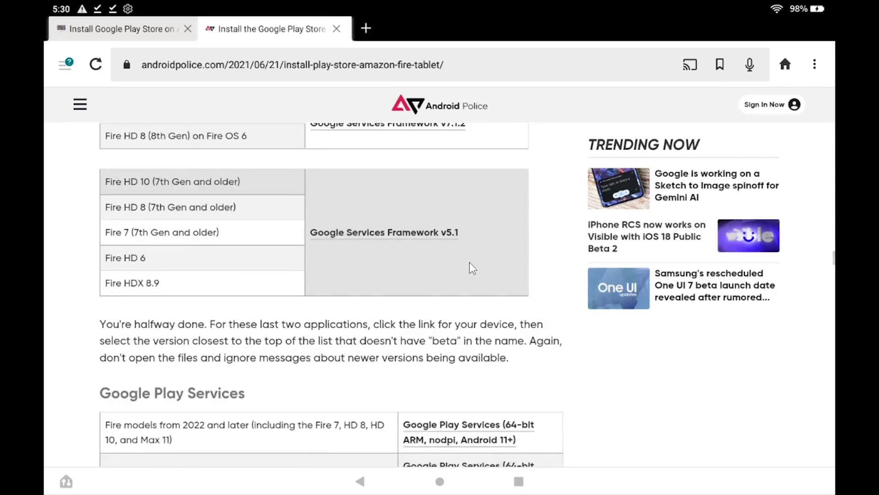
Download the top Google Play services 24.26.64 release for 64-bit Android 9.0+, then return to the guide.
{"action": "left_click", "coordinate": [454, 279]}
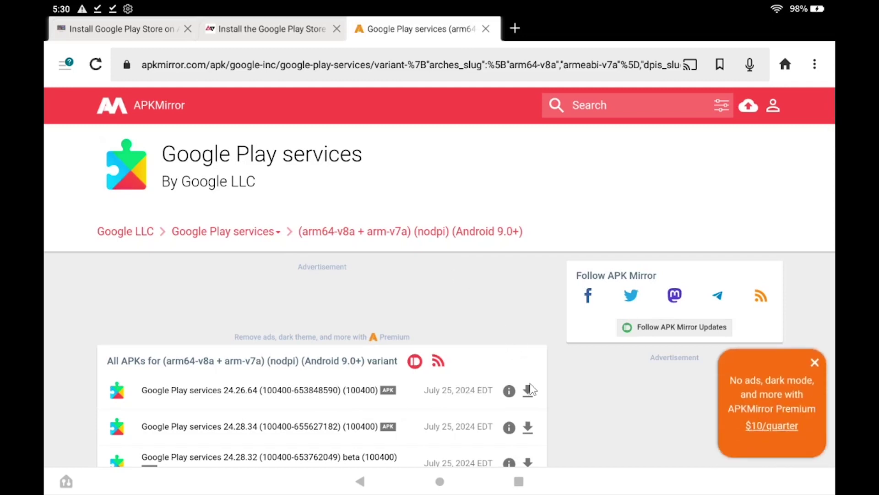
{"action": "left_click", "coordinate": [529, 390]}
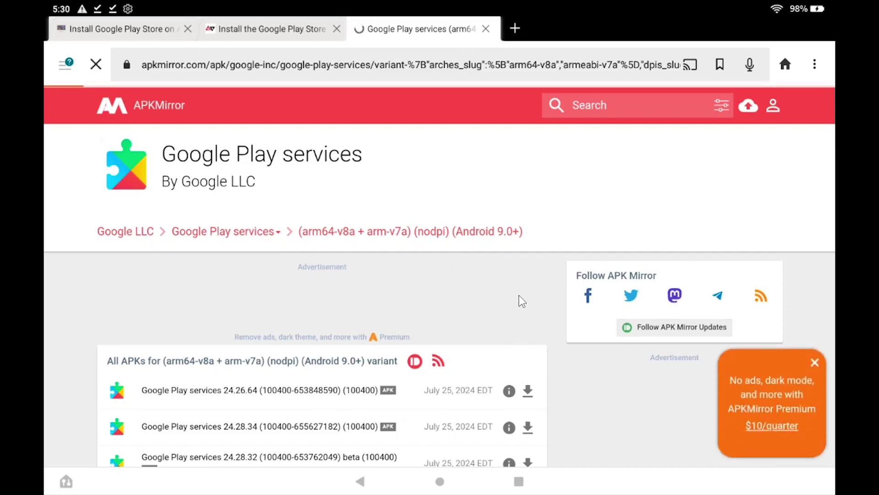
{"action": "scroll", "coordinate": [519, 295], "scroll_direction": "down", "scroll_amount": 5}
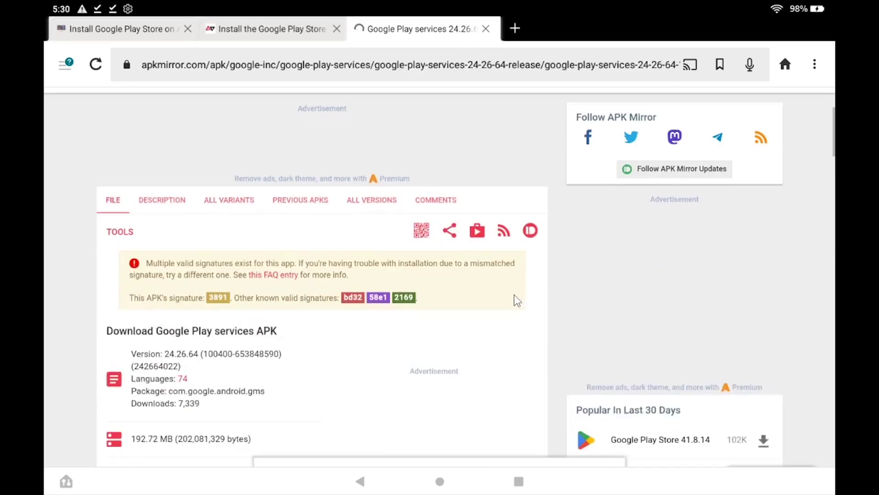
{"action": "scroll", "coordinate": [508, 311], "scroll_direction": "down", "scroll_amount": 3}
{"action": "left_click", "coordinate": [472, 315]}
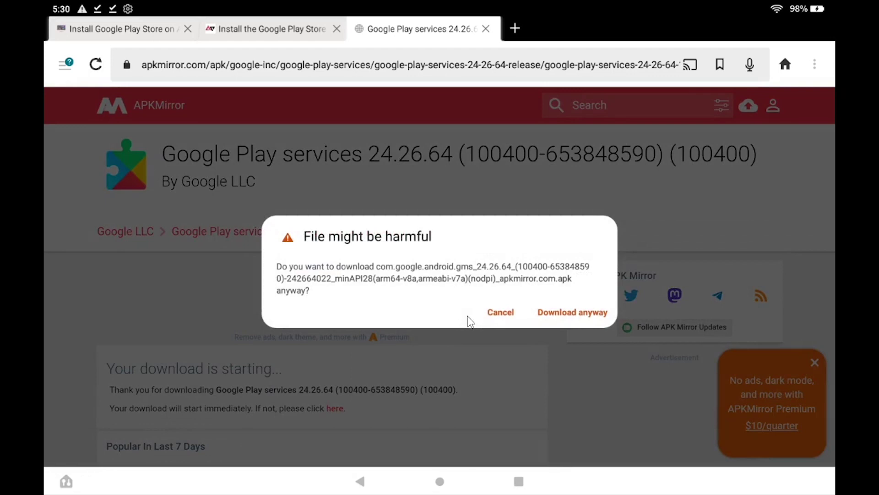
{"action": "left_click", "coordinate": [565, 315]}
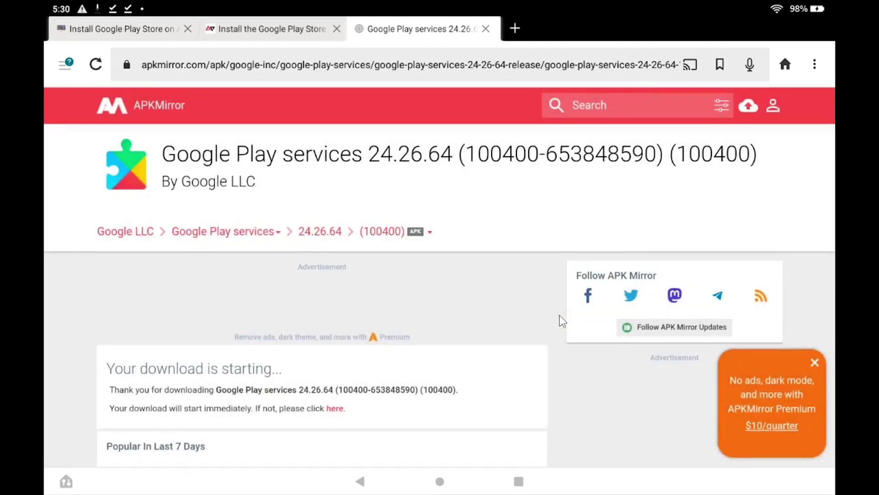
{"action": "left_click", "coordinate": [278, 29]}
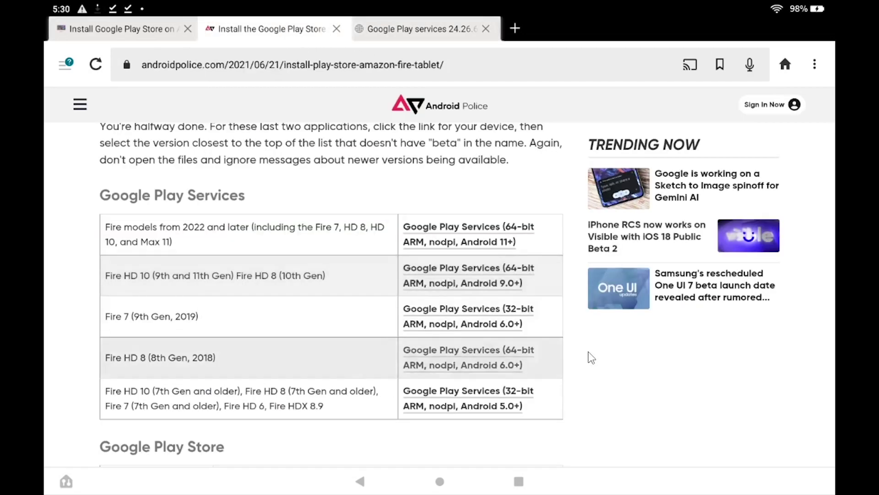
Start the Google Play Store 42.0.20-23 universal nodpi APK download, then leave Silk for home.
{"action": "scroll", "coordinate": [591, 357], "scroll_direction": "down", "scroll_amount": 3}
{"action": "scroll", "coordinate": [562, 343], "scroll_direction": "down", "scroll_amount": 2}
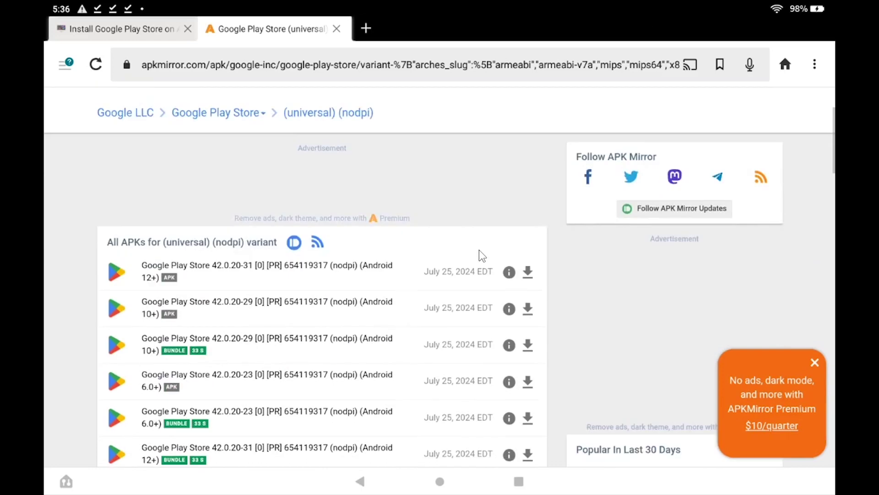
{"action": "scroll", "coordinate": [482, 255], "scroll_direction": "down", "scroll_amount": 2}
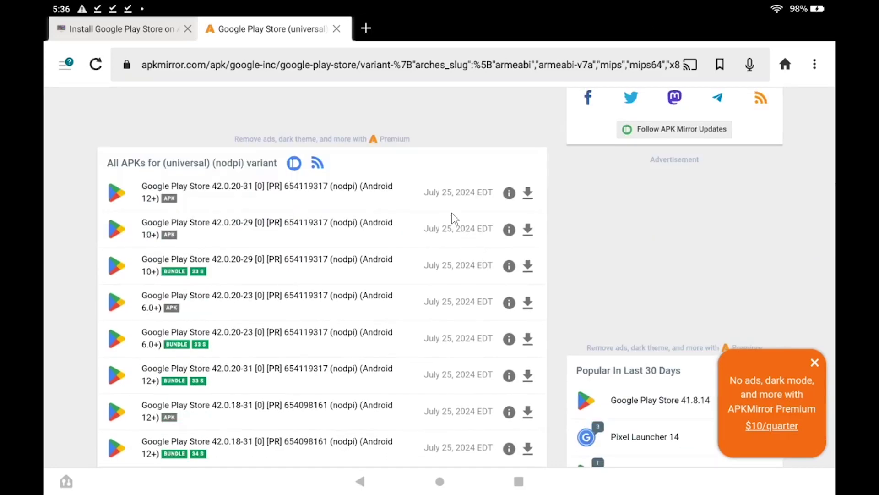
{"action": "scroll", "coordinate": [456, 243], "scroll_direction": "down", "scroll_amount": 1}
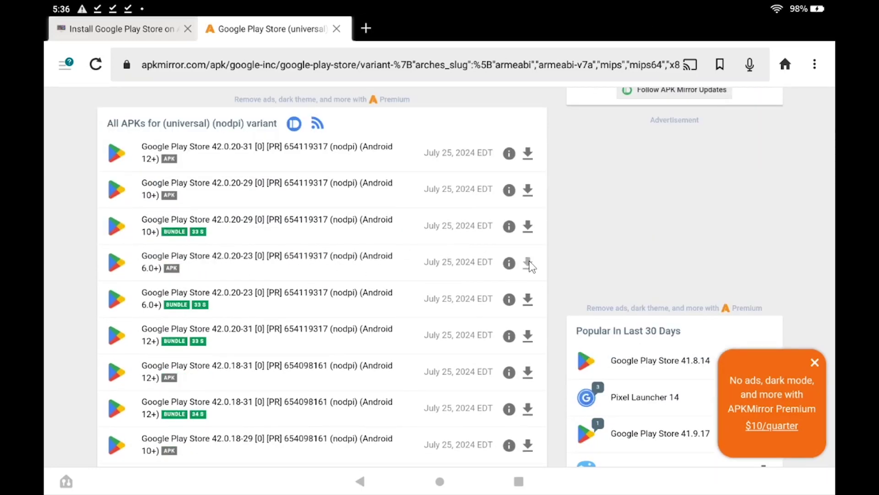
{"action": "left_click", "coordinate": [529, 264]}
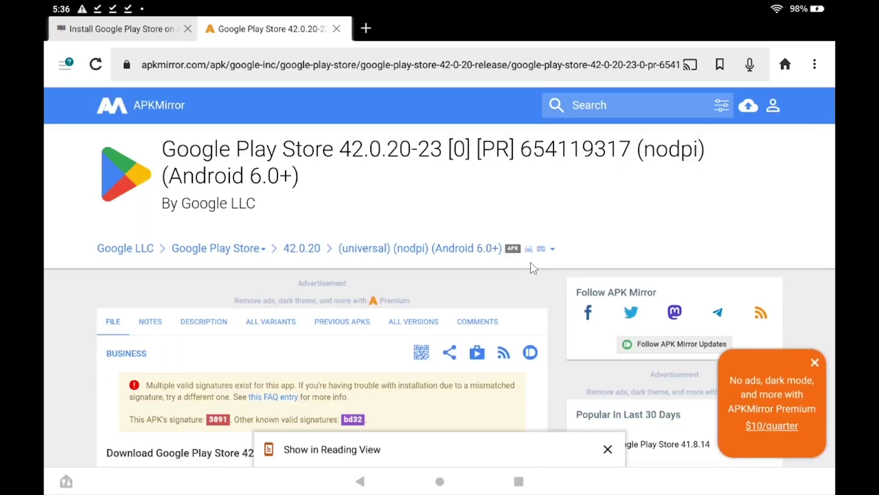
{"action": "scroll", "coordinate": [531, 268], "scroll_direction": "down", "scroll_amount": 7}
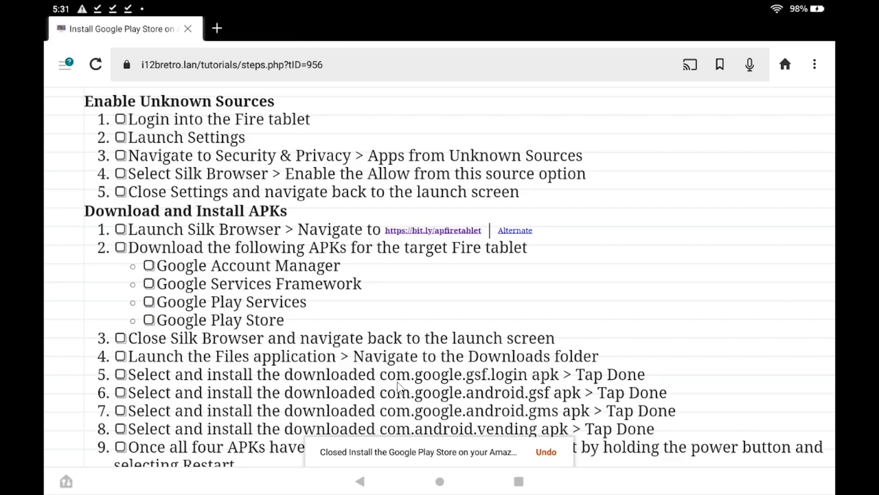
{"action": "left_click", "coordinate": [439, 481]}
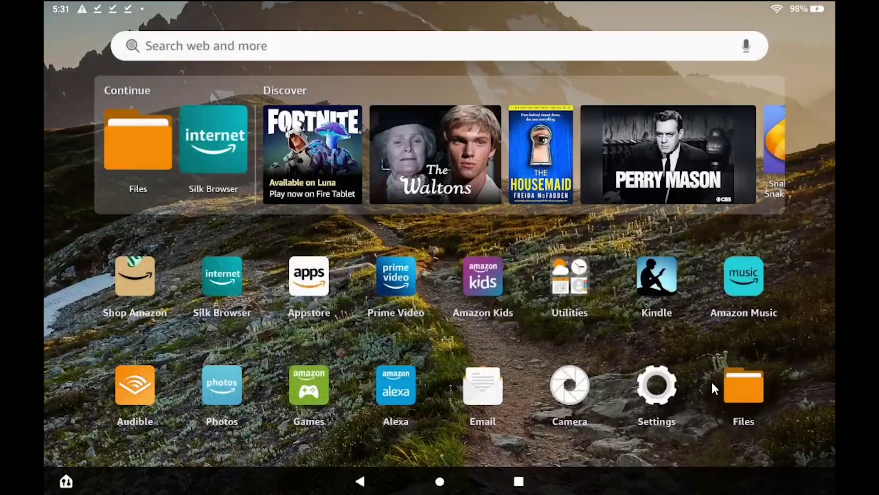
Show Downloads in Files as a detailed list and install the Google Account Manager APK.
{"action": "left_click", "coordinate": [736, 382]}
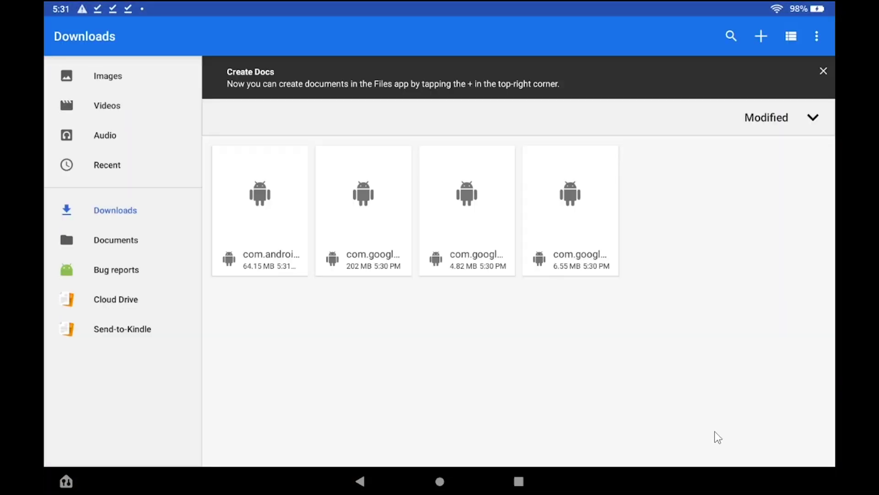
{"action": "left_click", "coordinate": [792, 38]}
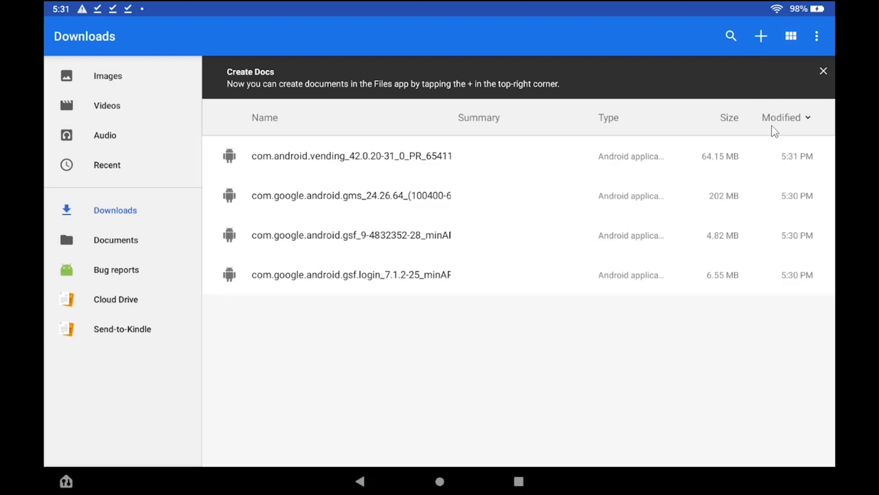
{"action": "left_click", "coordinate": [366, 277]}
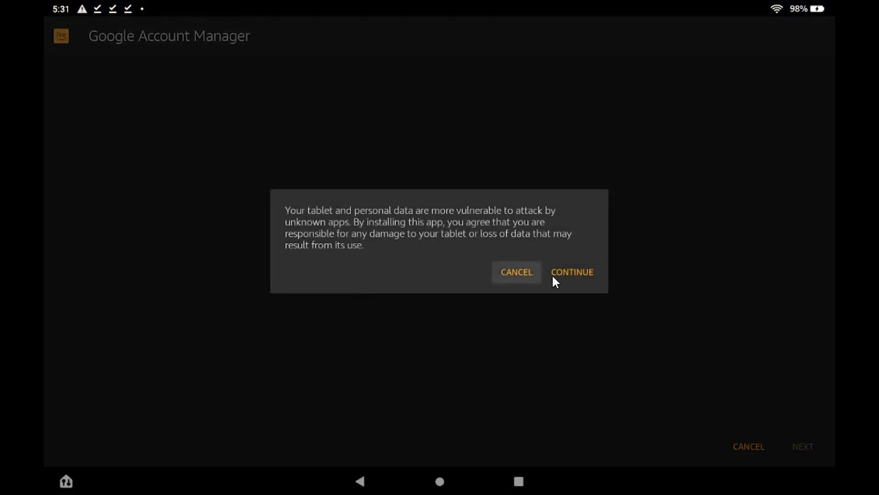
{"action": "left_click", "coordinate": [570, 275]}
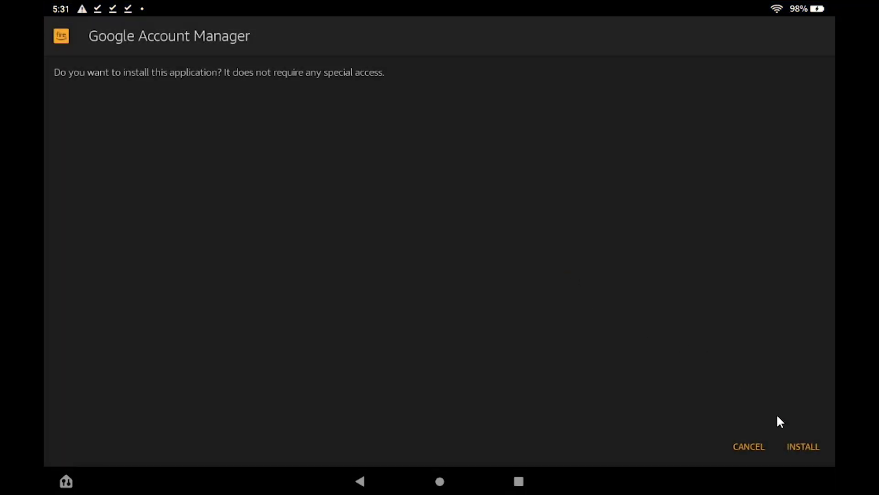
{"action": "left_click", "coordinate": [797, 445]}
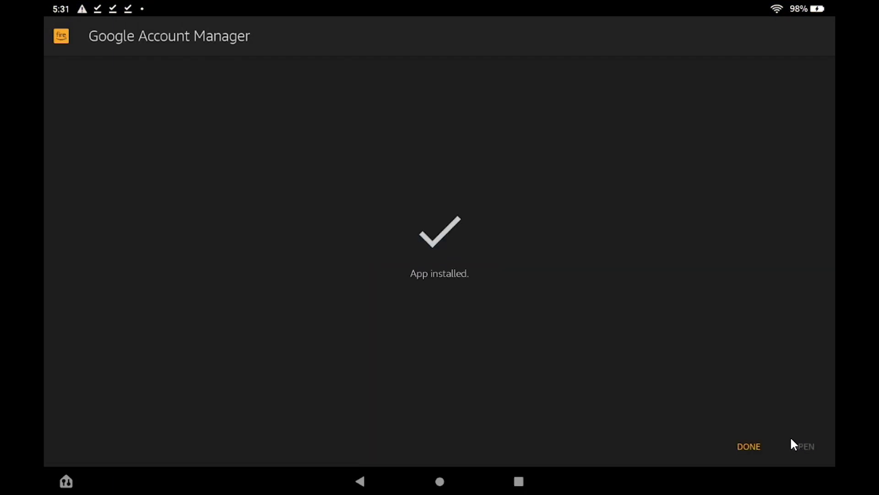
{"action": "left_click", "coordinate": [739, 440]}
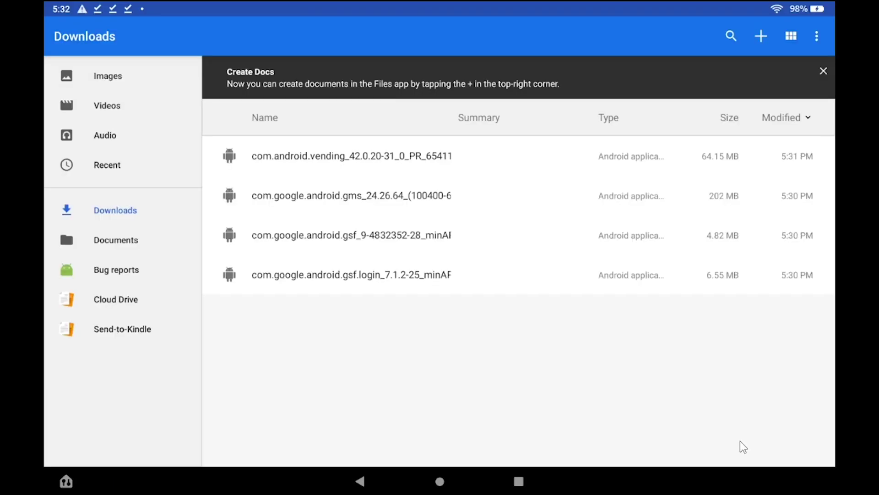
Install the Google Services Framework APK and return to the Downloads list.
{"action": "left_click", "coordinate": [367, 238]}
{"action": "left_click", "coordinate": [570, 271]}
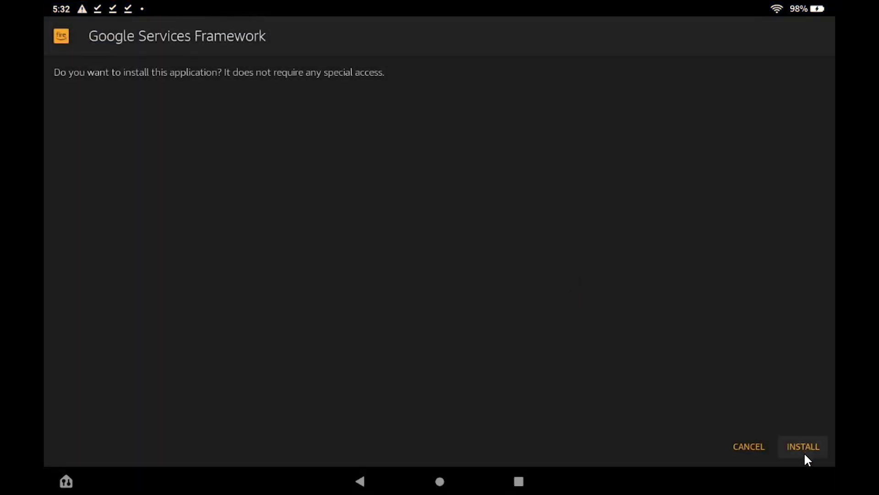
{"action": "left_click", "coordinate": [802, 451]}
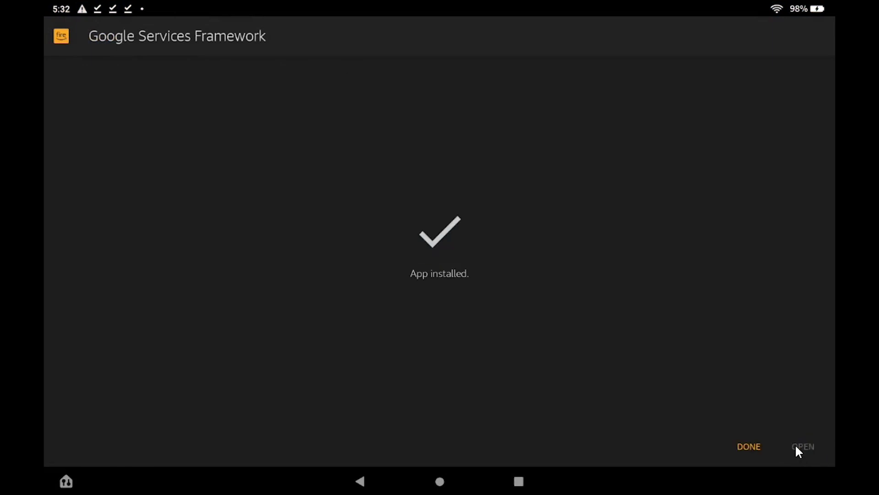
{"action": "left_click", "coordinate": [752, 447]}
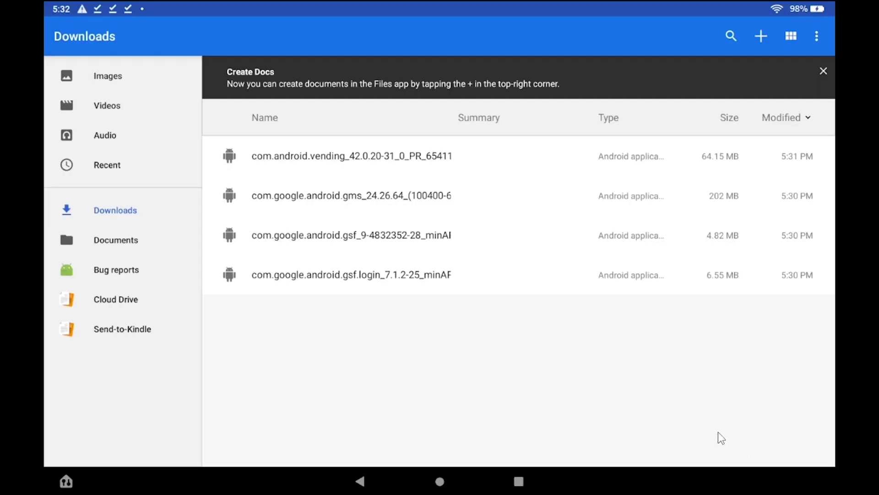
Install the Google Play services and Google Play Store APKs, then return to the home screen.
{"action": "left_click", "coordinate": [342, 196]}
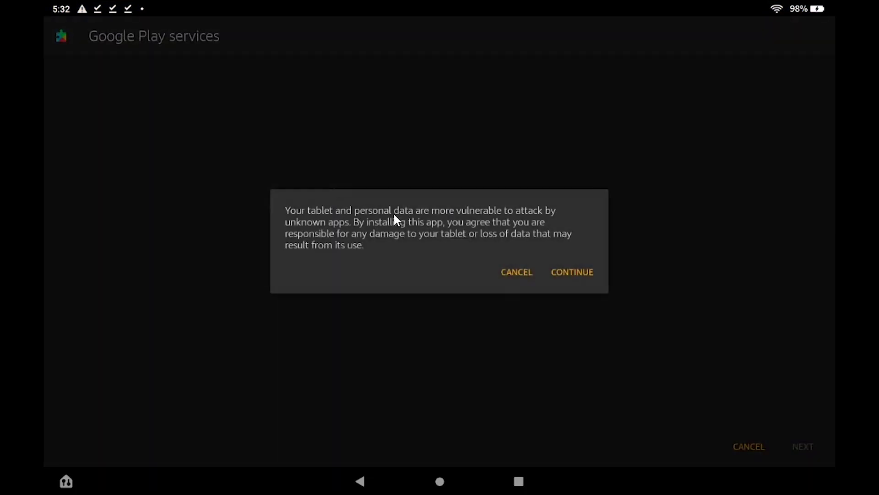
{"action": "left_click", "coordinate": [564, 271]}
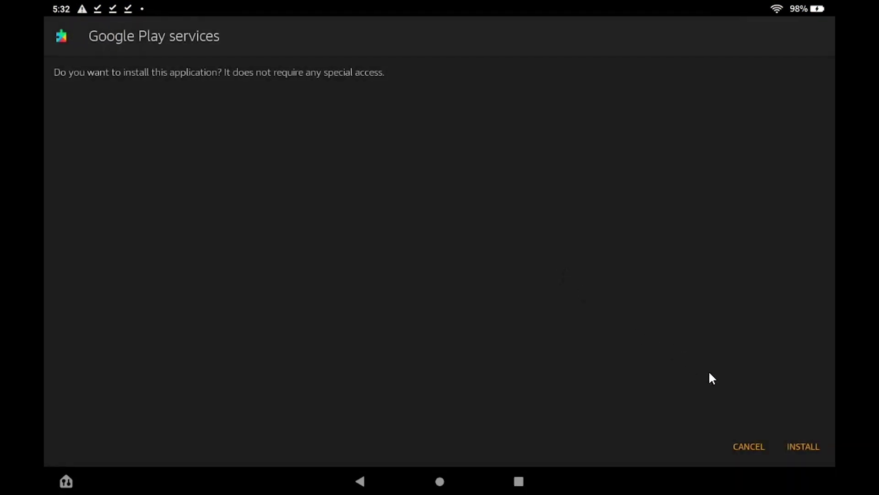
{"action": "left_click", "coordinate": [799, 447]}
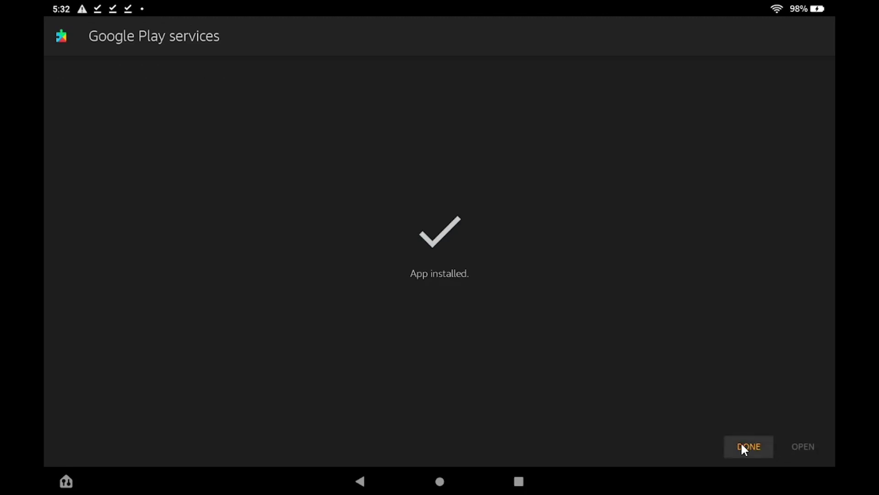
{"action": "left_click", "coordinate": [741, 443]}
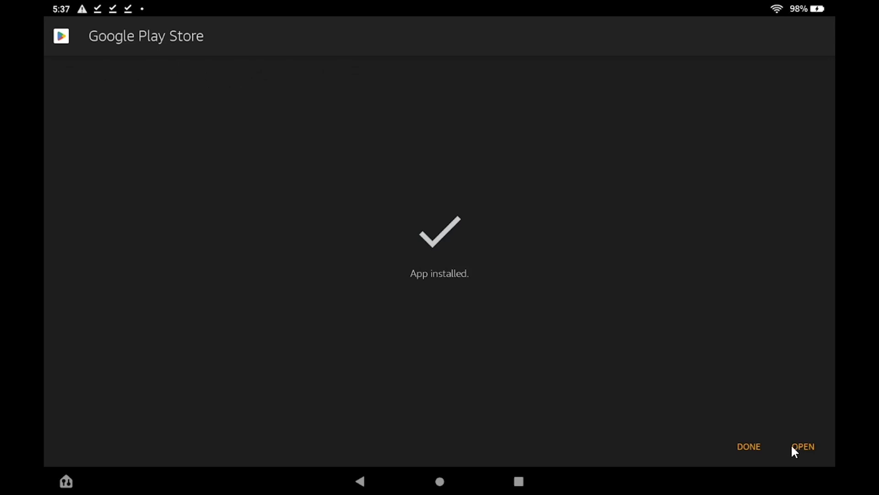
{"action": "left_click", "coordinate": [748, 447]}
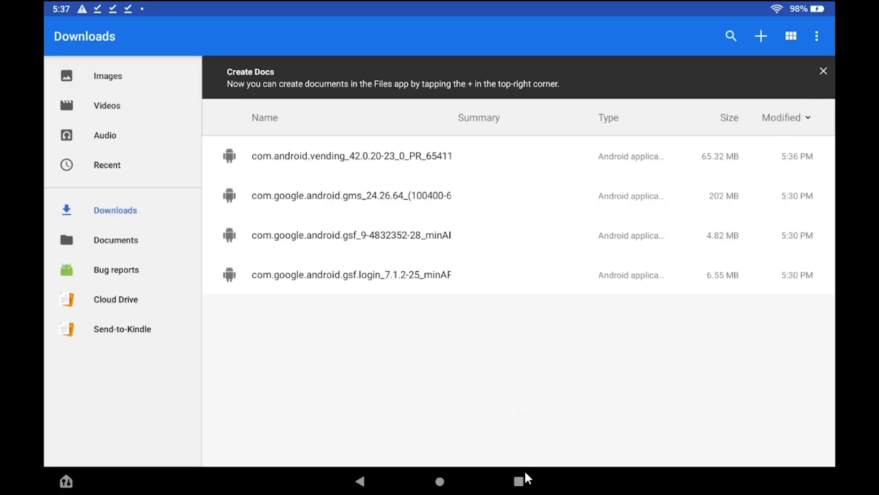
{"action": "left_click", "coordinate": [439, 481]}
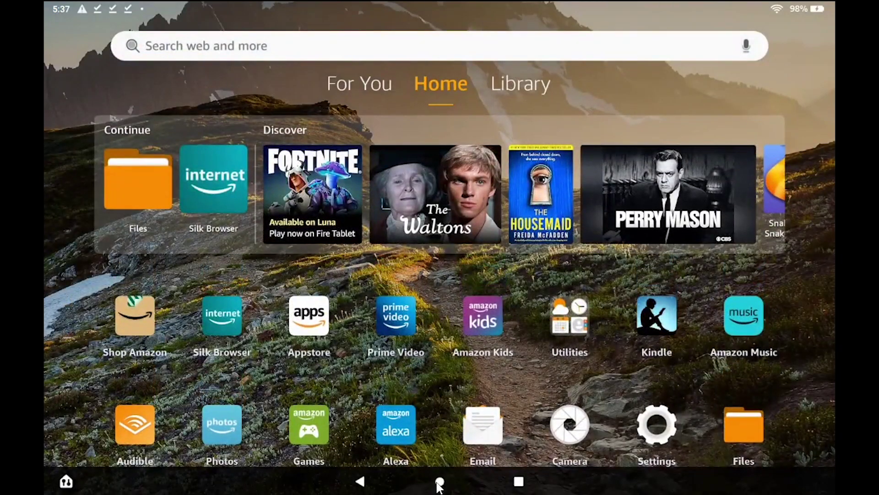
Bring up the Fire tablet's power options menu with the power button.
{"action": "key", "text": "XF86PowerOff"}
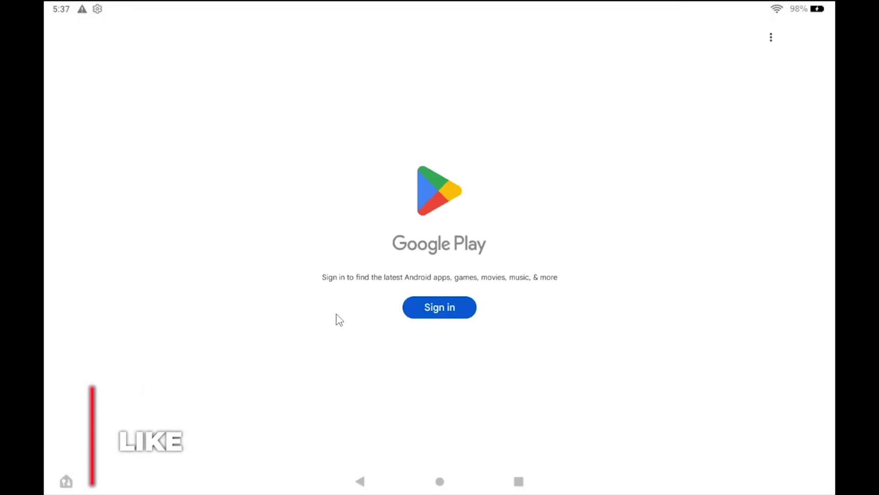
Sign in to Google Play with the account email and accept Google's terms of service.
{"action": "left_click", "coordinate": [451, 310]}
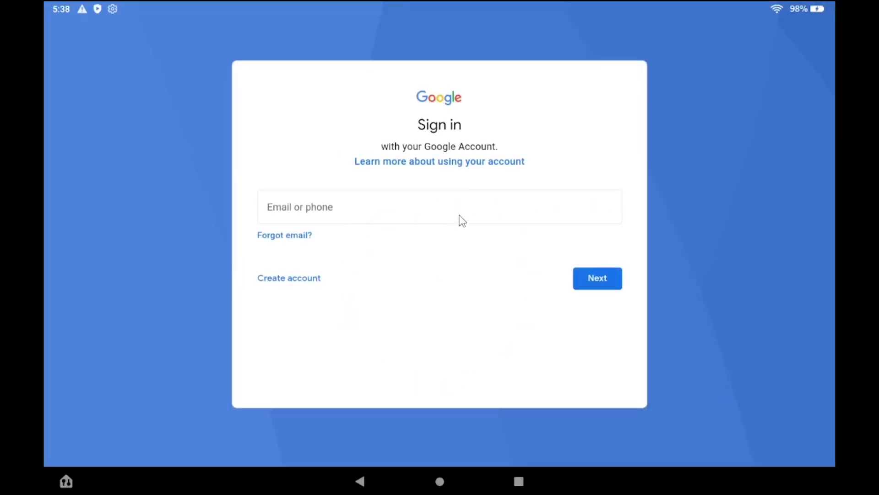
{"action": "left_click", "coordinate": [462, 215]}
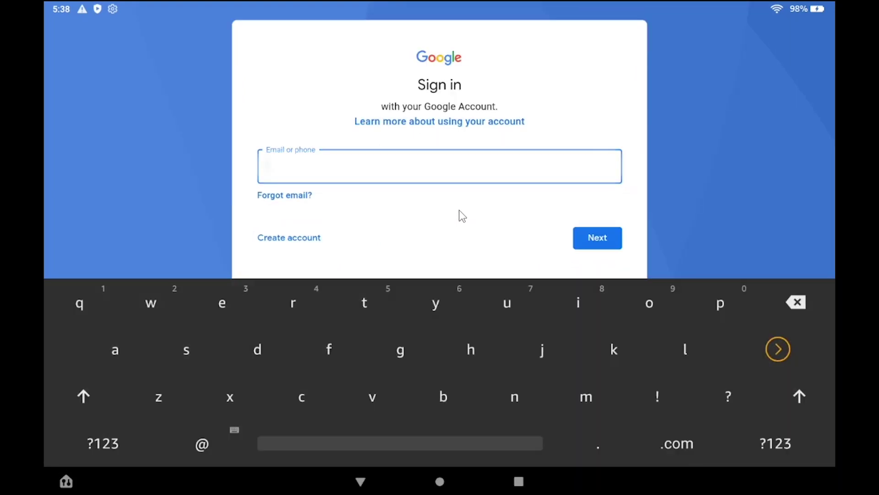
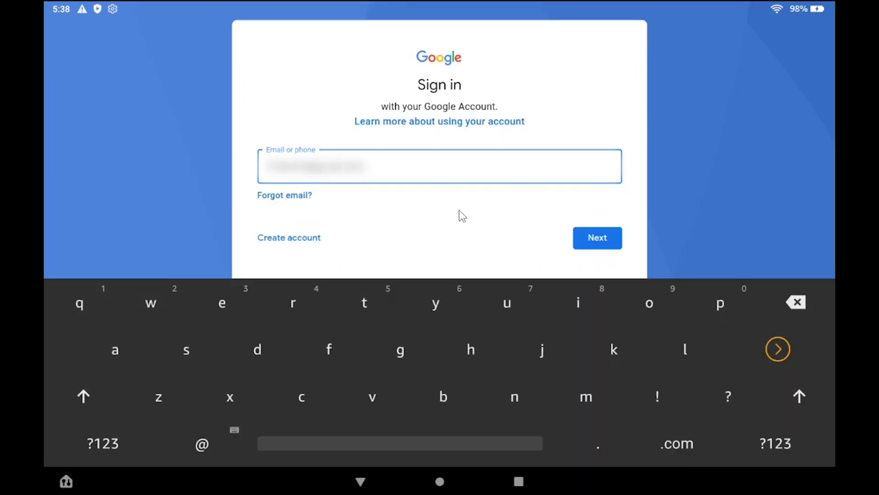
{"action": "key", "text": "Return"}
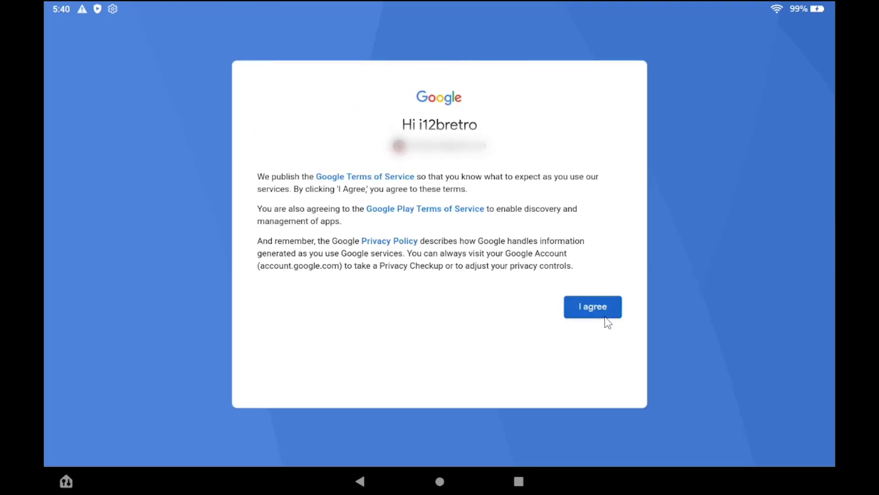
{"action": "left_click", "coordinate": [606, 317]}
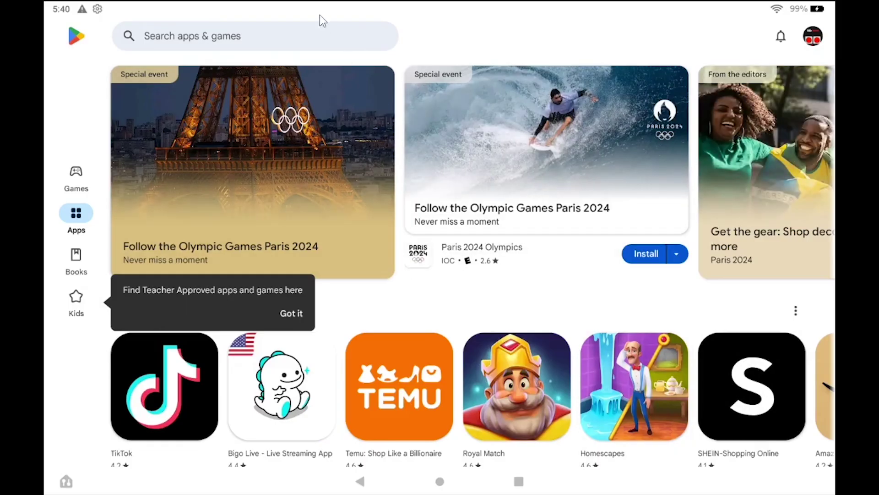
Search Play Store for 'brave browser', install Brave Private Web Browser, and untick diagnostic crash reports.
{"action": "left_click", "coordinate": [320, 35]}
{"action": "type", "text": "brave"}
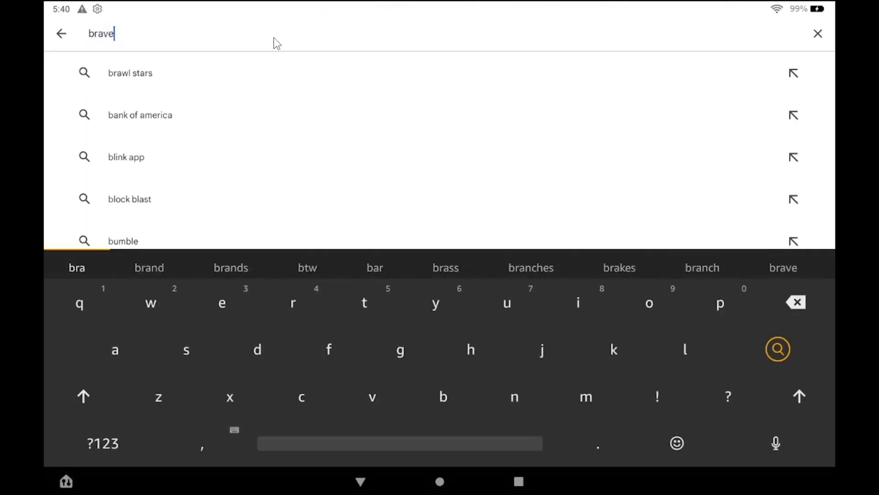
{"action": "type", "text": " browser"}
{"action": "key", "text": "Return"}
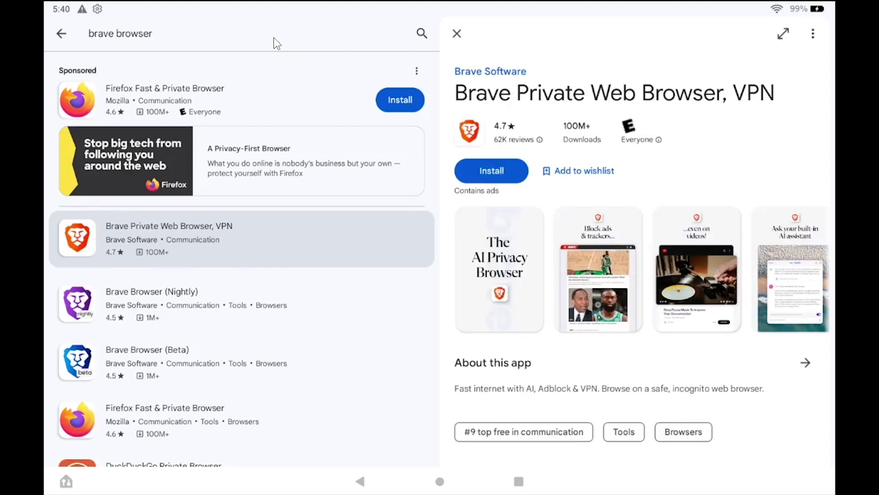
{"action": "left_click", "coordinate": [496, 169]}
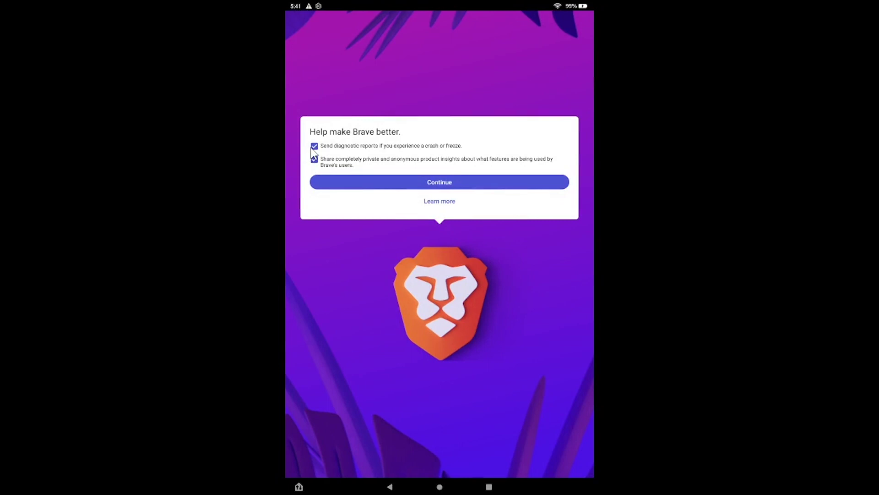
{"action": "left_click", "coordinate": [314, 147]}
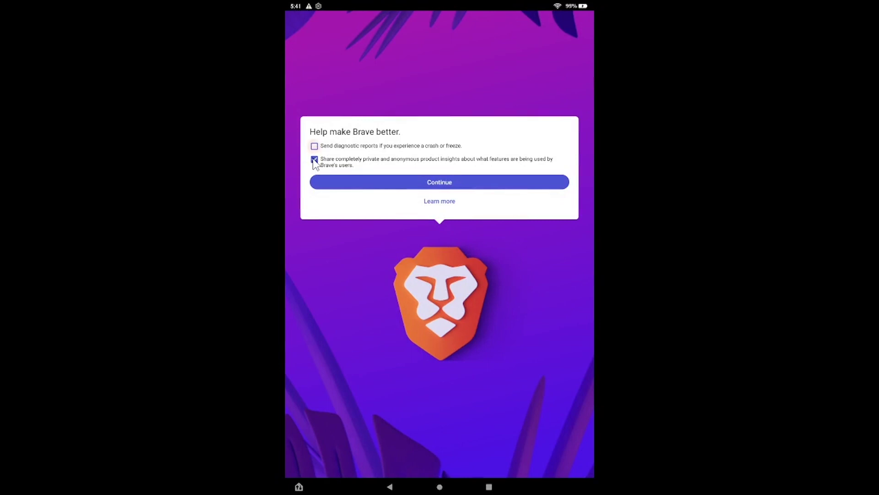
Finish Brave's setup to a new tab, then open Fire OS Settings and scroll down.
{"action": "left_click", "coordinate": [370, 183]}
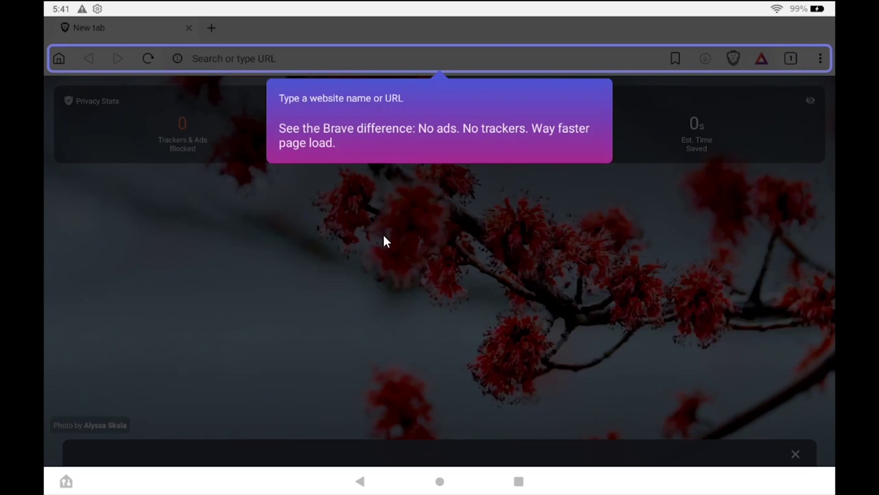
{"action": "left_click", "coordinate": [384, 236]}
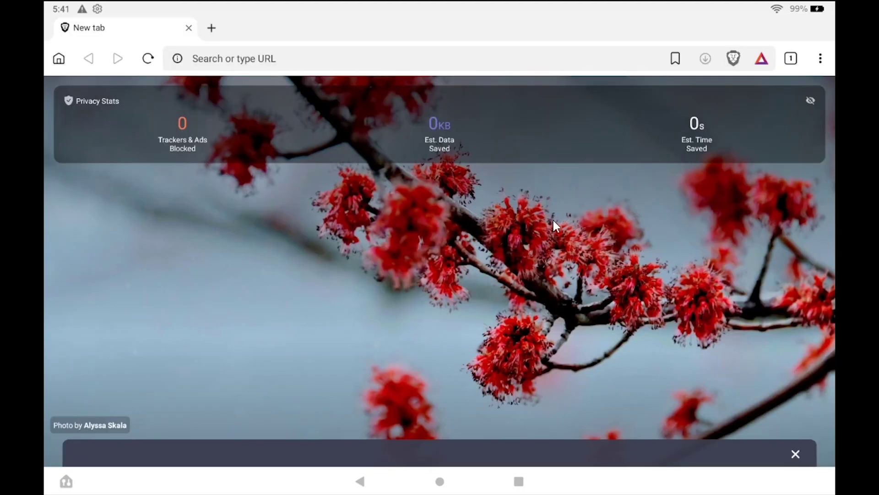
{"action": "left_click", "coordinate": [453, 484]}
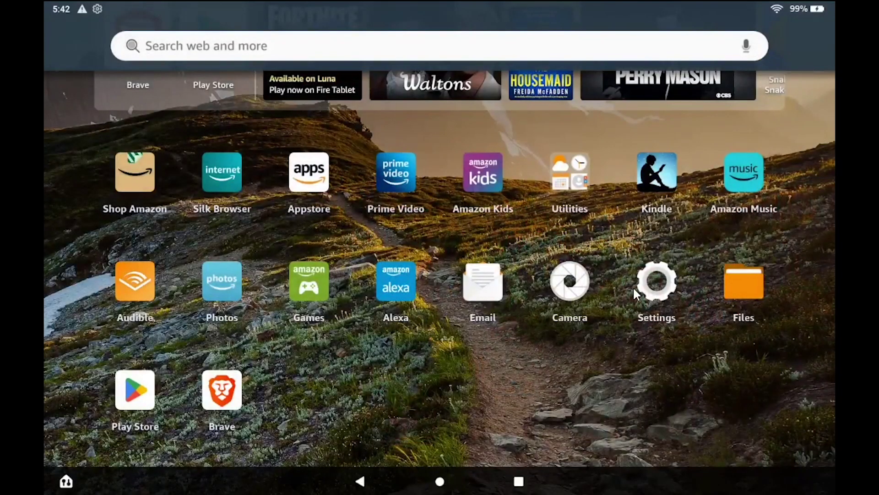
{"action": "left_click", "coordinate": [633, 287]}
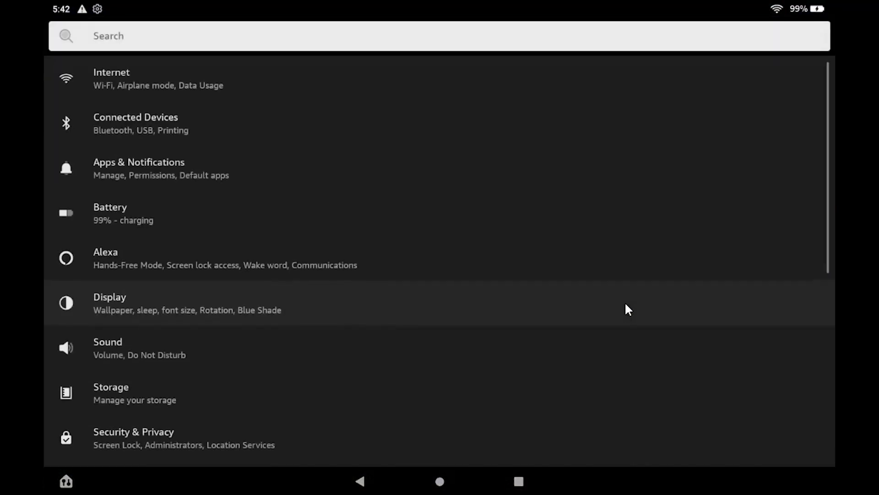
{"action": "scroll", "coordinate": [572, 326], "scroll_direction": "down", "scroll_amount": 5}
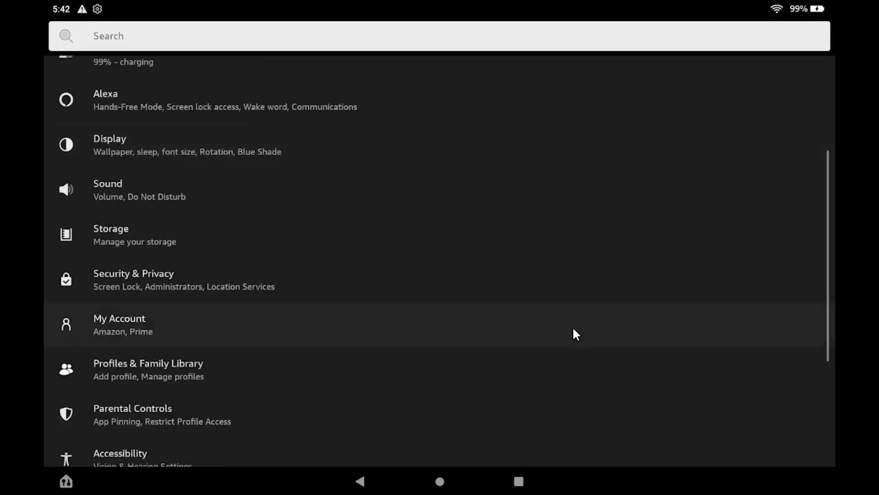